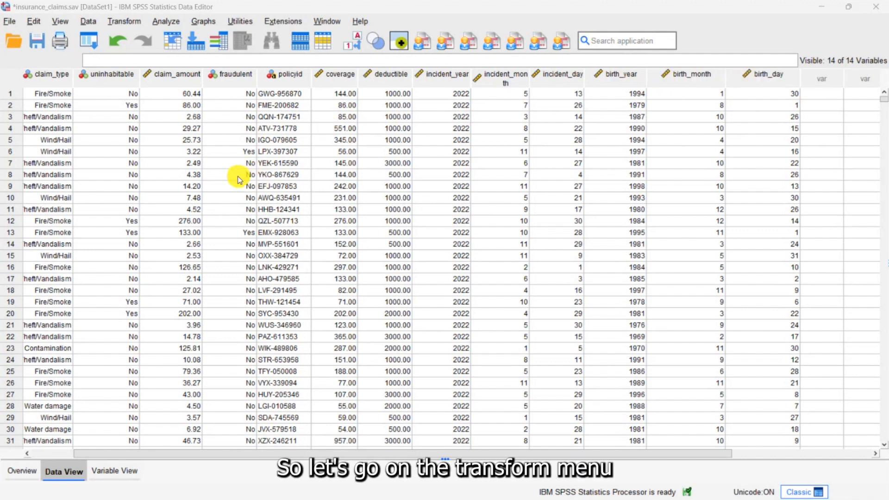
Start the Date and Time Wizard with the task of creating a date/time variable from variables holding parts of dates or times.
left_click(125, 22)
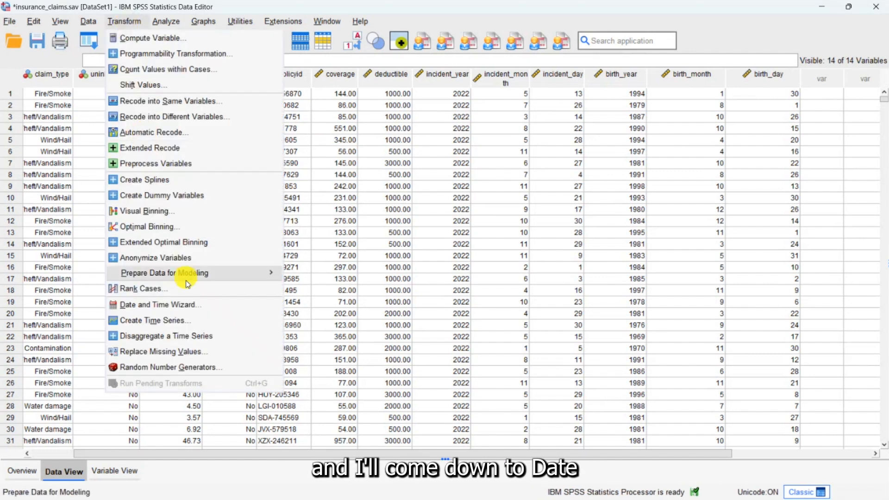
left_click(192, 307)
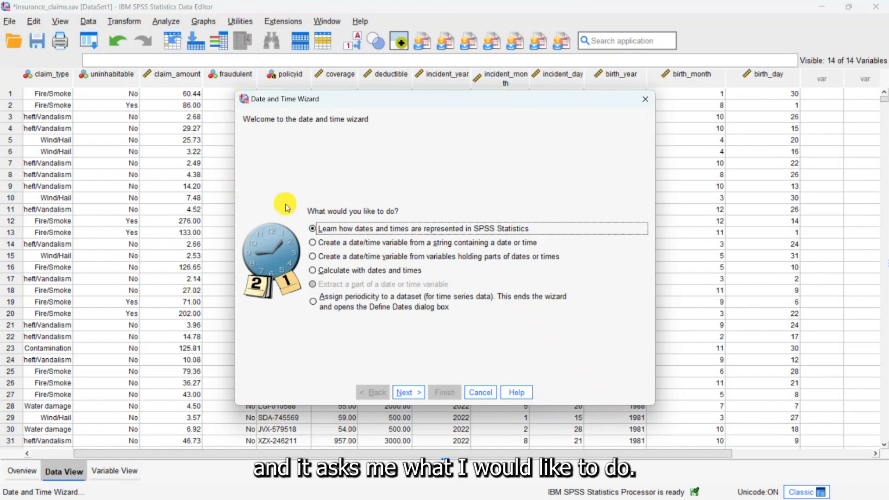
left_click(314, 259)
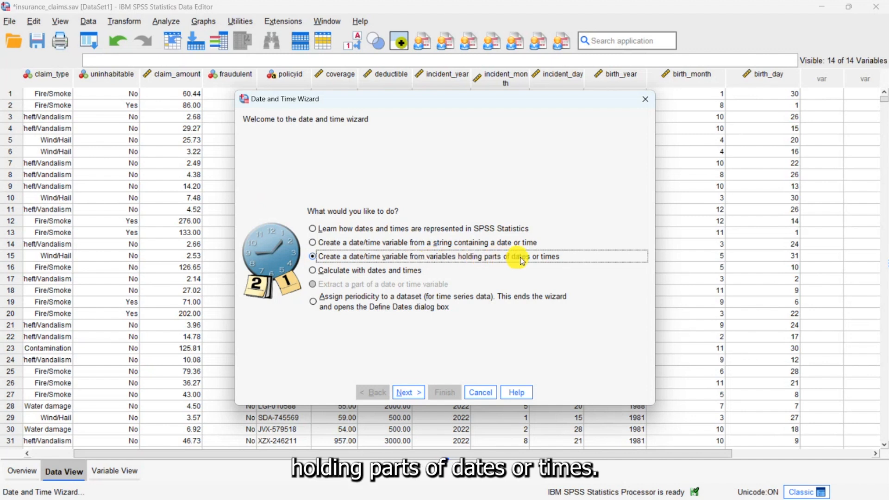
left_click(409, 394)
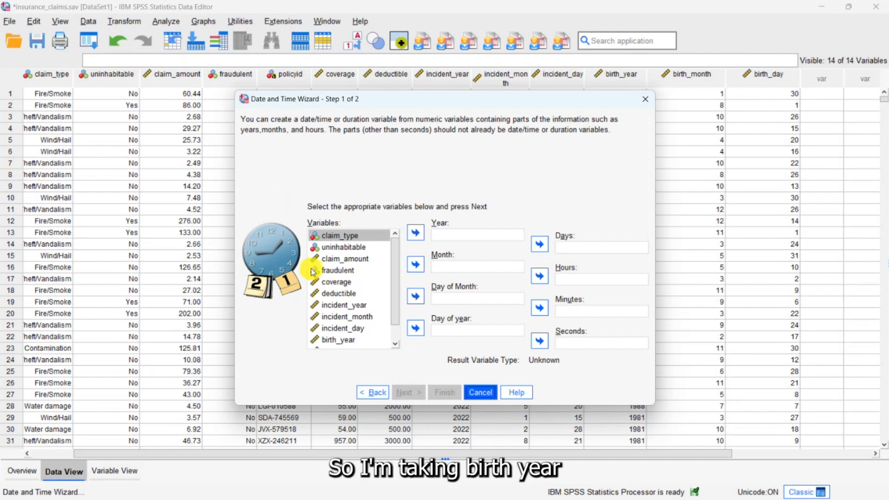
Assign birth_year as the year, birth_month as the month and birth_day as the day of month, and continue to the result settings.
scroll(333, 268, "down", 1)
left_click(336, 320)
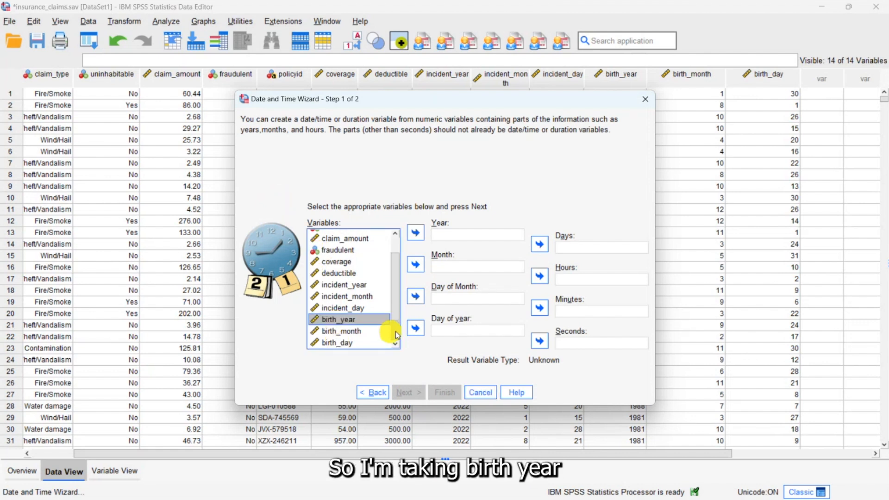
left_click(413, 234)
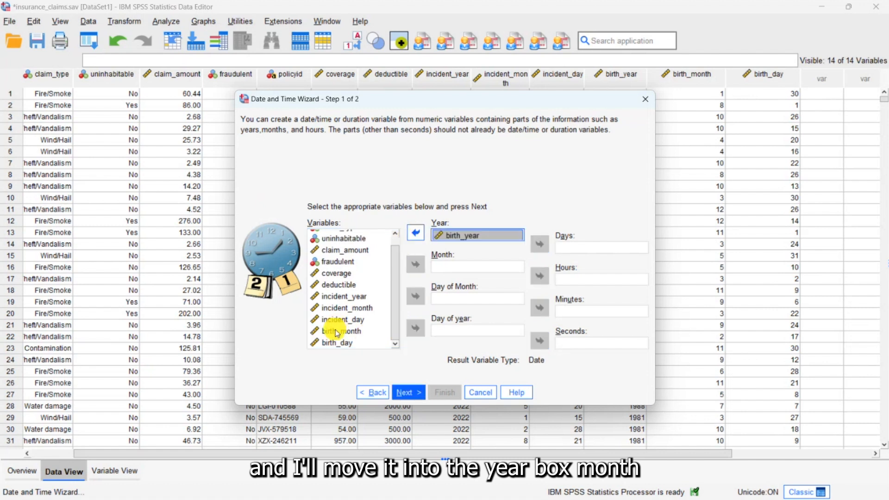
left_click(377, 331)
left_click(414, 265)
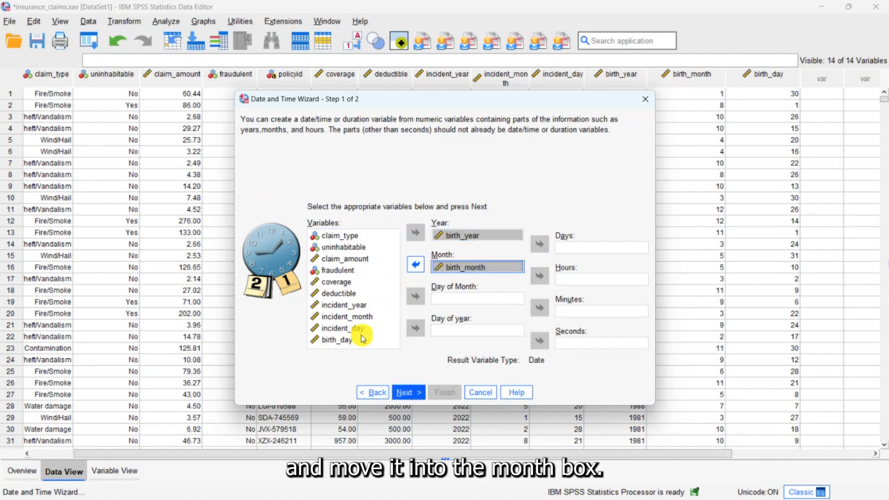
left_click(341, 340)
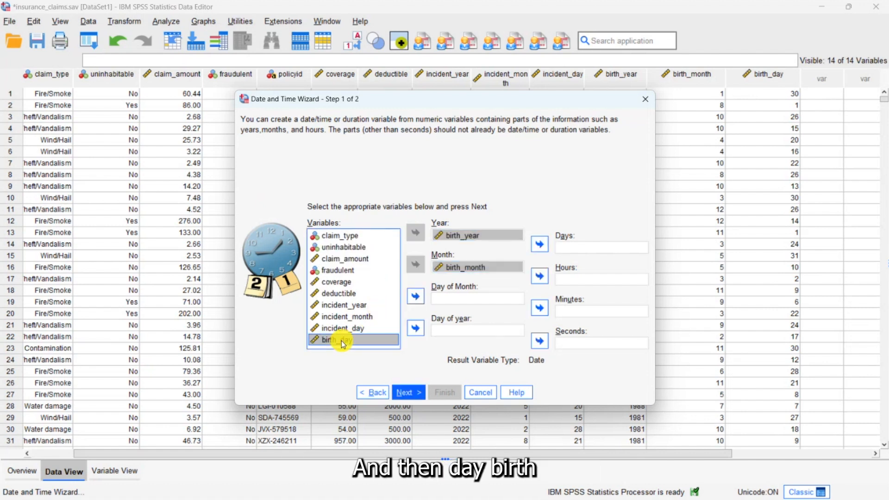
left_click(416, 296)
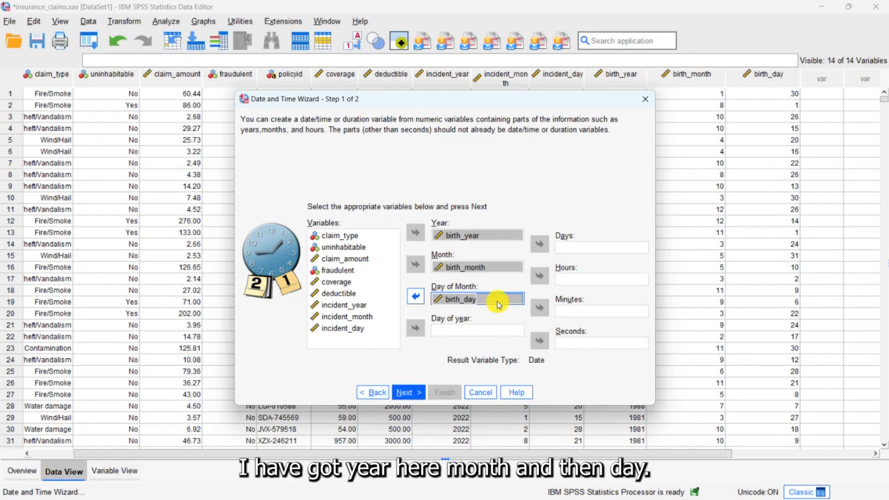
left_click(409, 394)
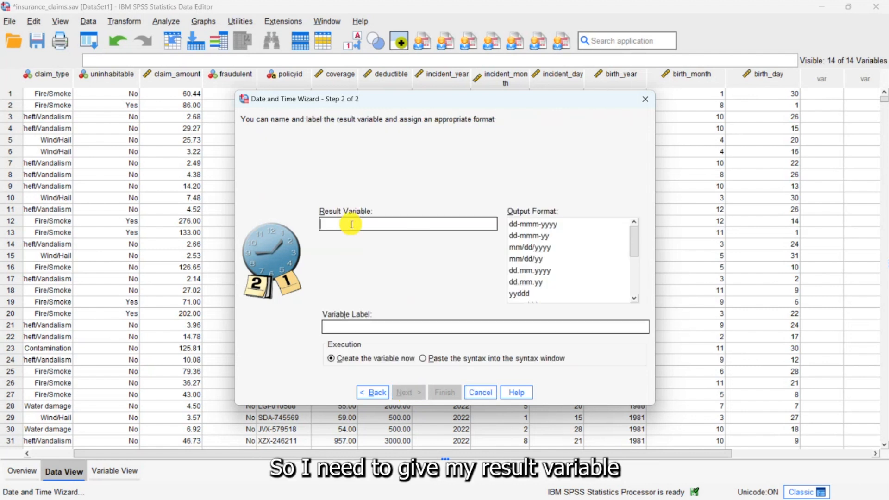
Create the result variable dob with the label "Date of Birth" and the output format mm/dd/yyyy.
type("dob")
left_click(338, 325)
type("Date of ")
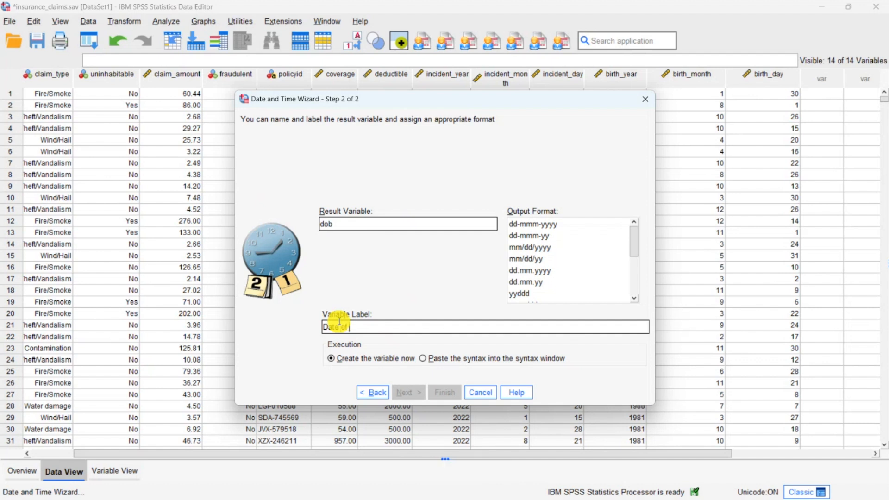
type("Birth")
left_click(519, 248)
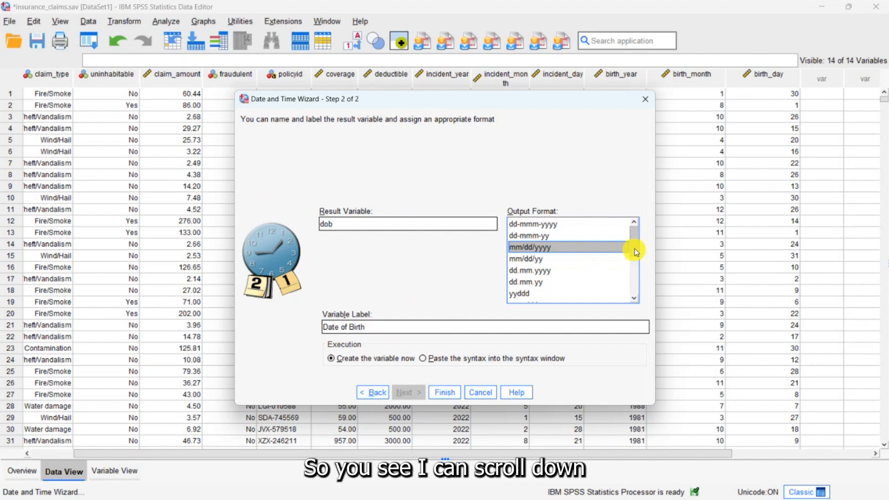
mouse_move(635, 238)
left_mouse_down()
mouse_move(629, 284)
mouse_move(635, 246)
left_mouse_up()
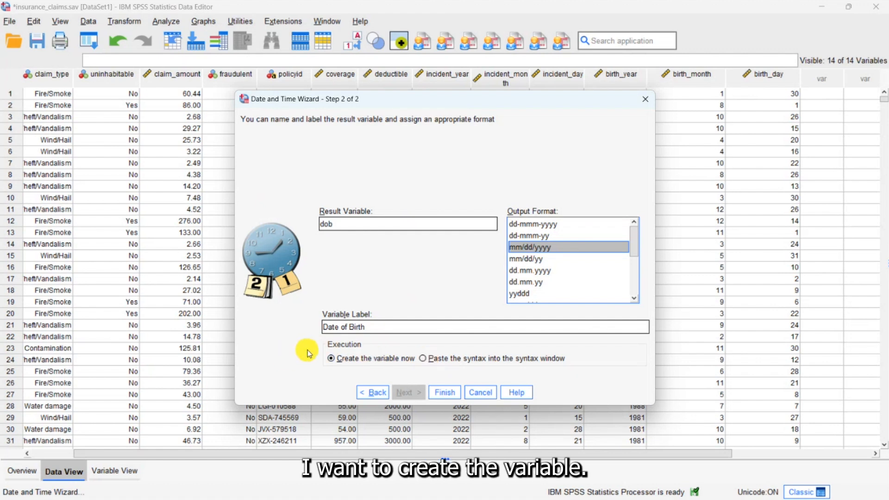
left_click(449, 392)
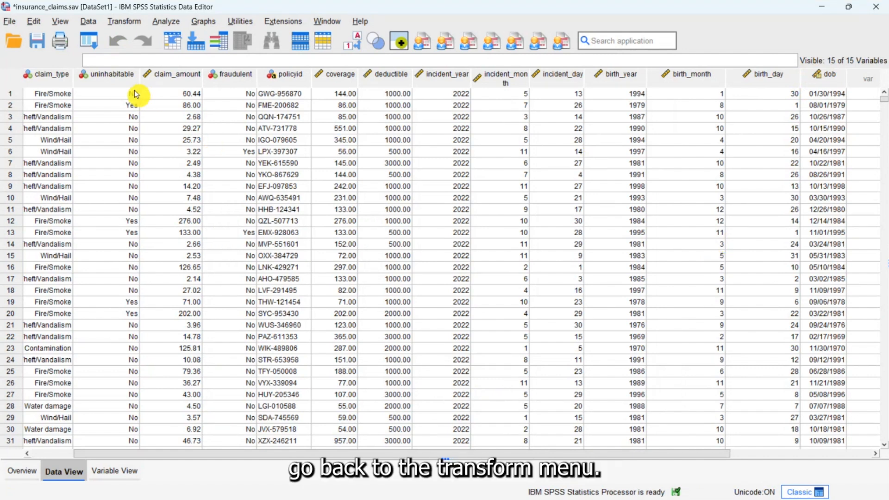
Start a new Date and Time Wizard calculation for the number of time units between two dates.
left_click(124, 22)
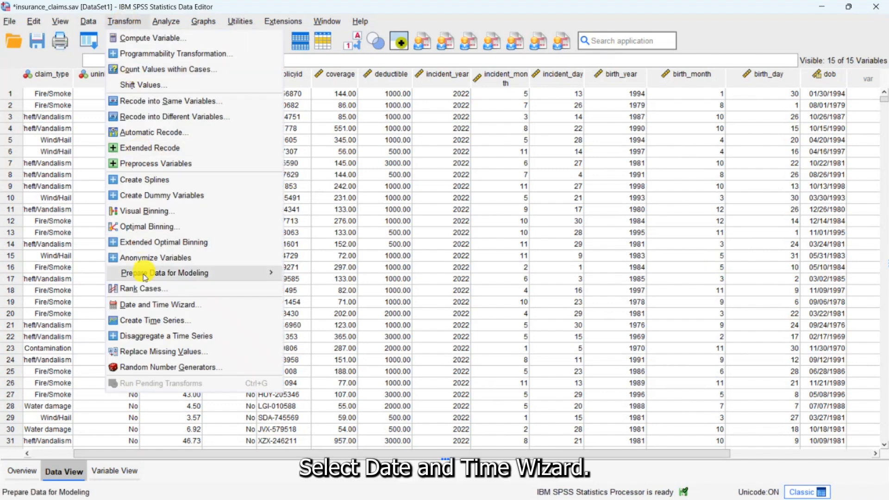
left_click(150, 310)
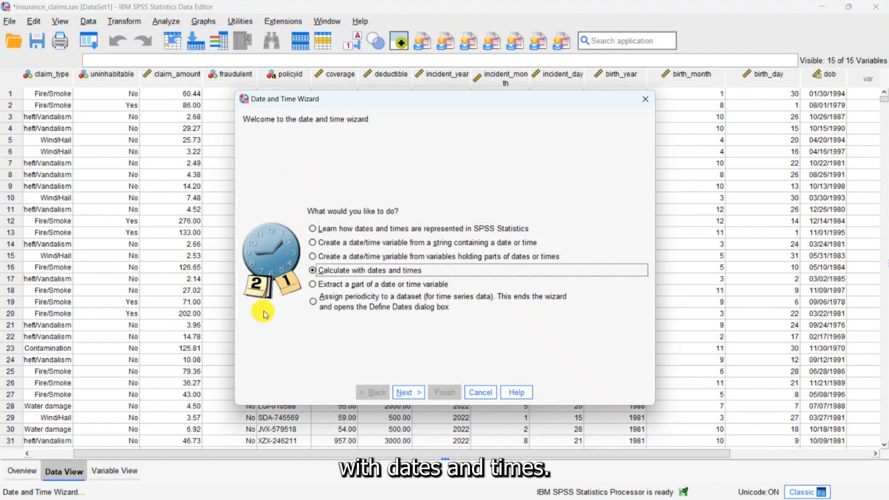
left_click(408, 395)
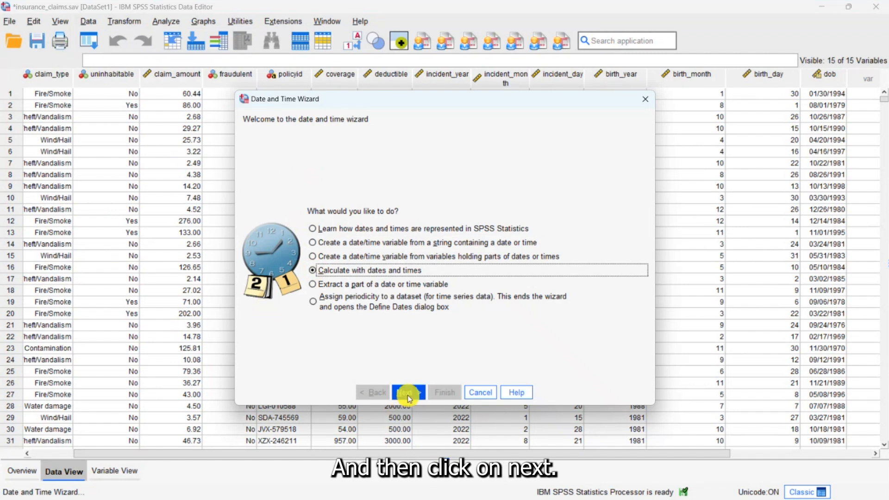
left_click(312, 240)
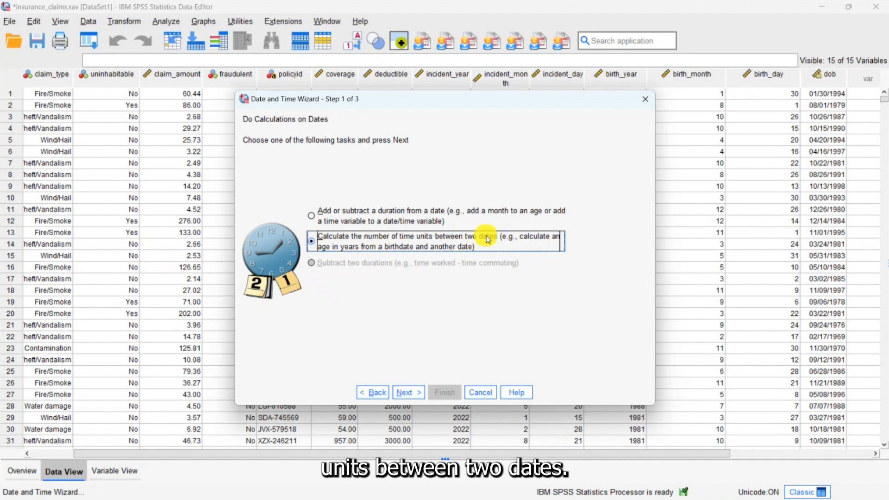
left_click(408, 394)
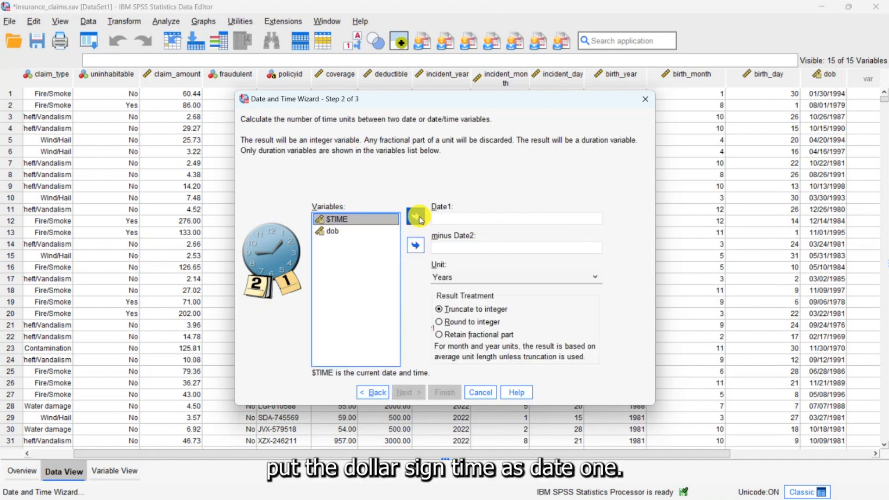
Set the calculation to $TIME as Date1 minus dob as Date2, with Years as the unit.
left_click(415, 216)
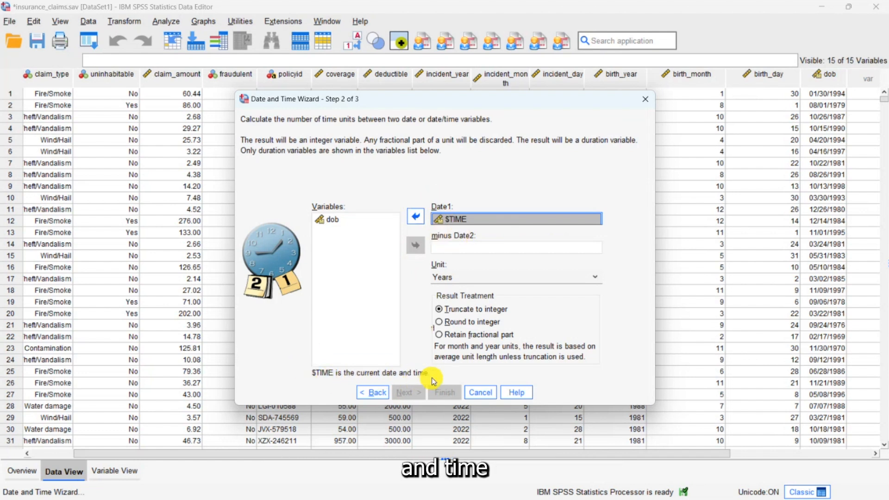
left_click(331, 220)
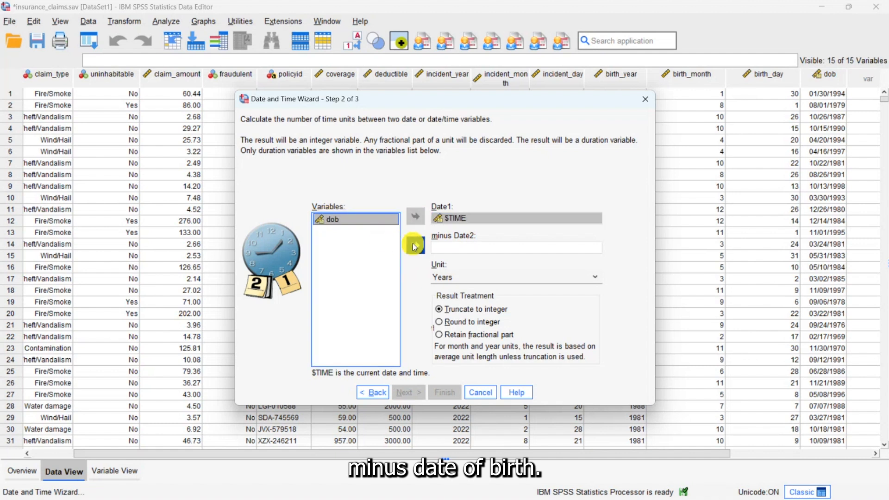
left_click(415, 245)
left_click(595, 277)
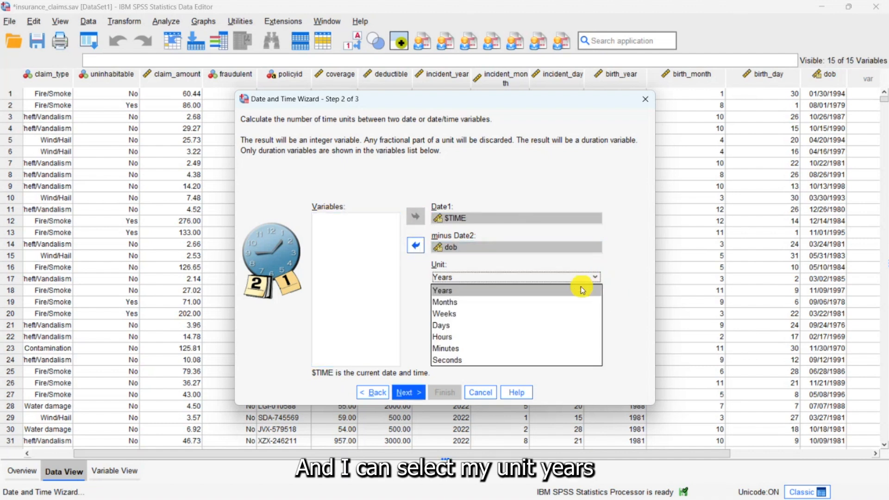
left_click(574, 292)
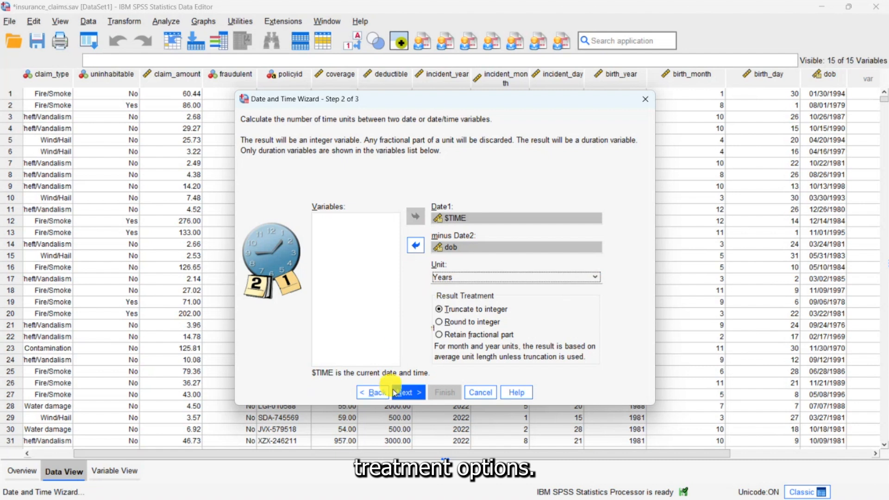
left_click(407, 392)
Create the result variable Age with the label "Age of Customer" and bring its column into view in the data.
left_click(370, 224)
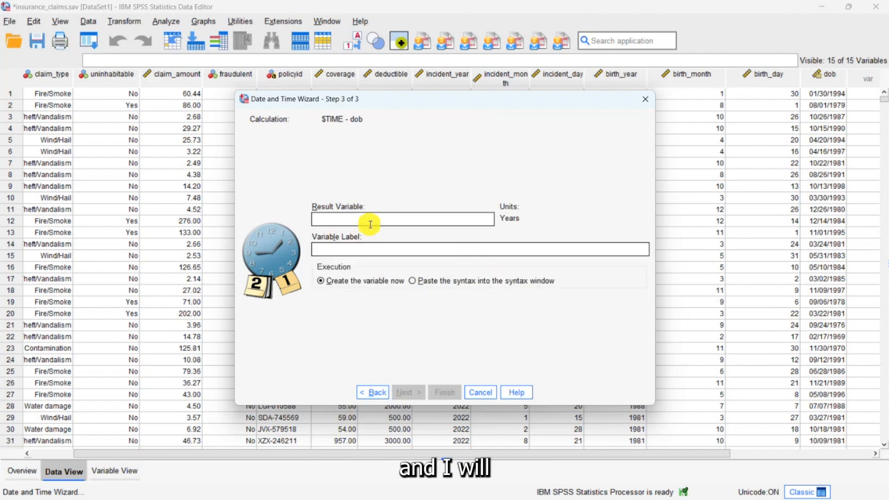
type("Age")
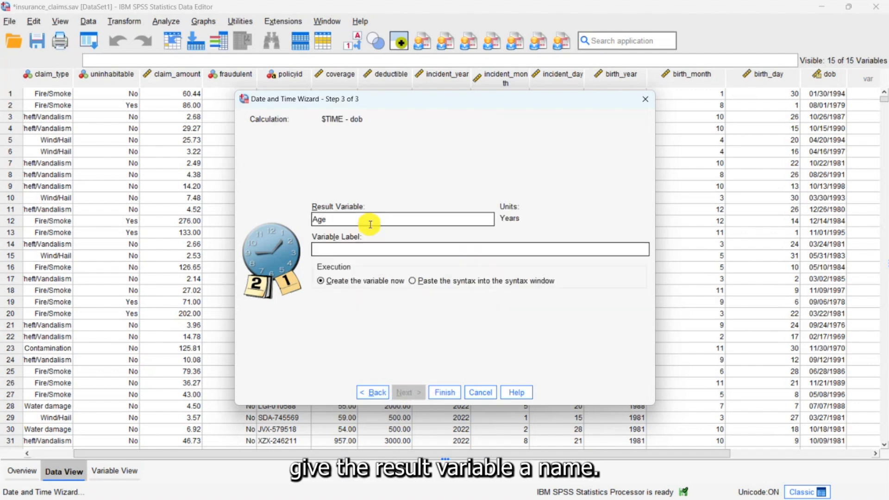
left_click(329, 247)
type("Age of Cus")
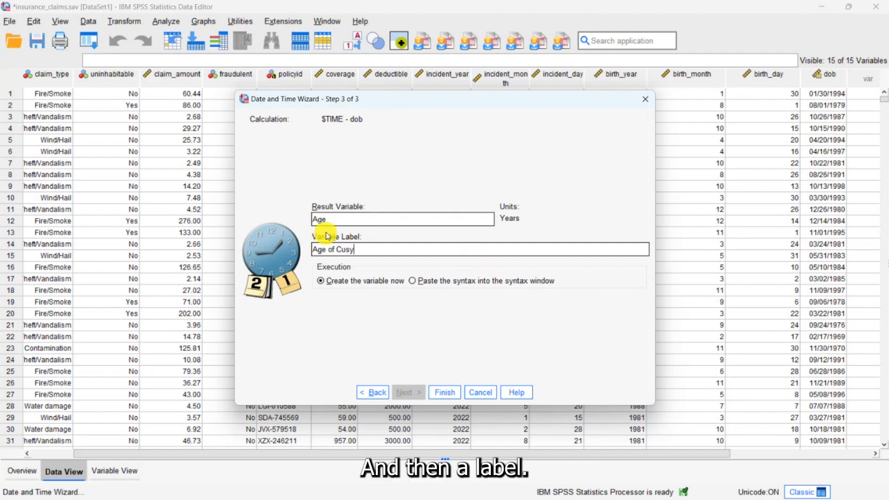
type("tomer")
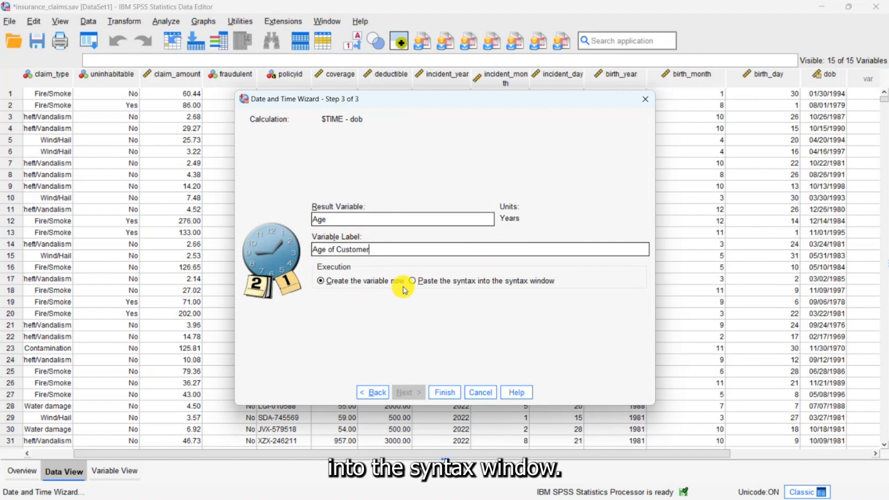
left_click(443, 393)
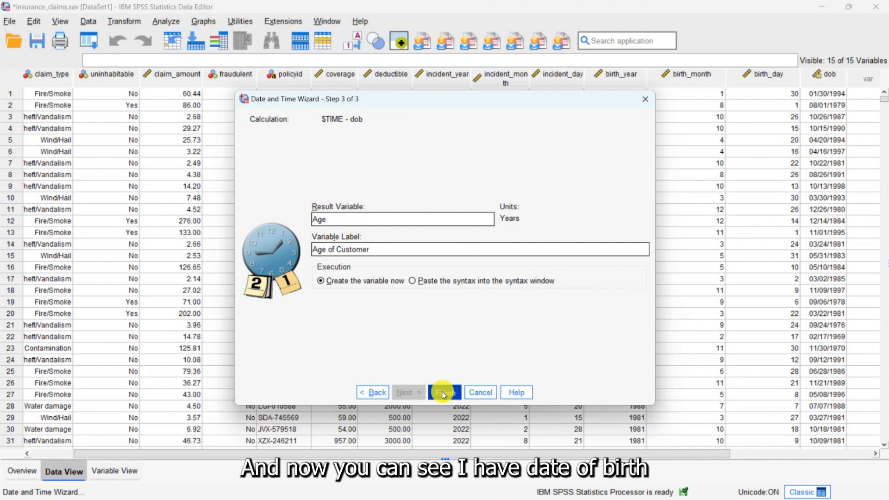
left_click_drag(473, 454, 609, 464)
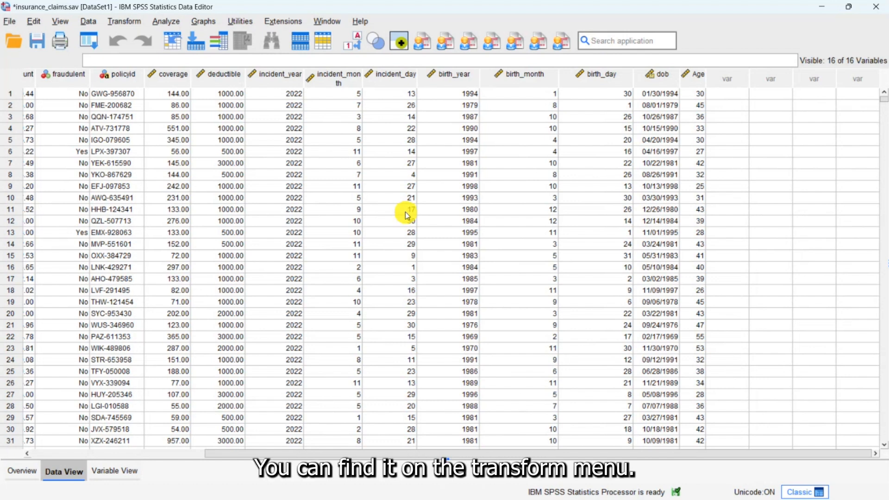
Open the Date and Time Wizard again.
left_click(124, 24)
left_click(135, 310)
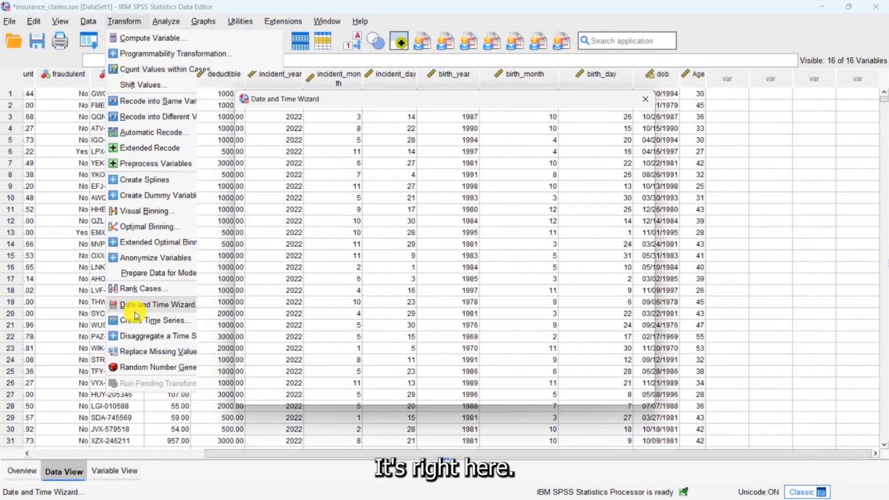